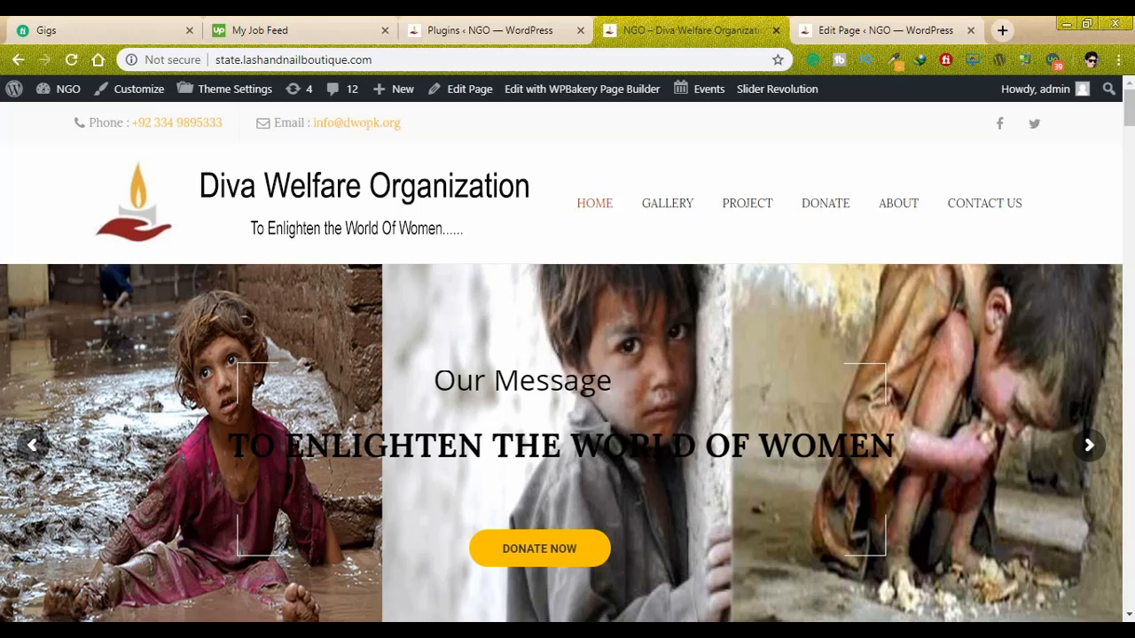
# Search the plugin directory for "contact form 7", install the Contact Form 7 plugin and activate it.
pyautogui.click(491, 30)
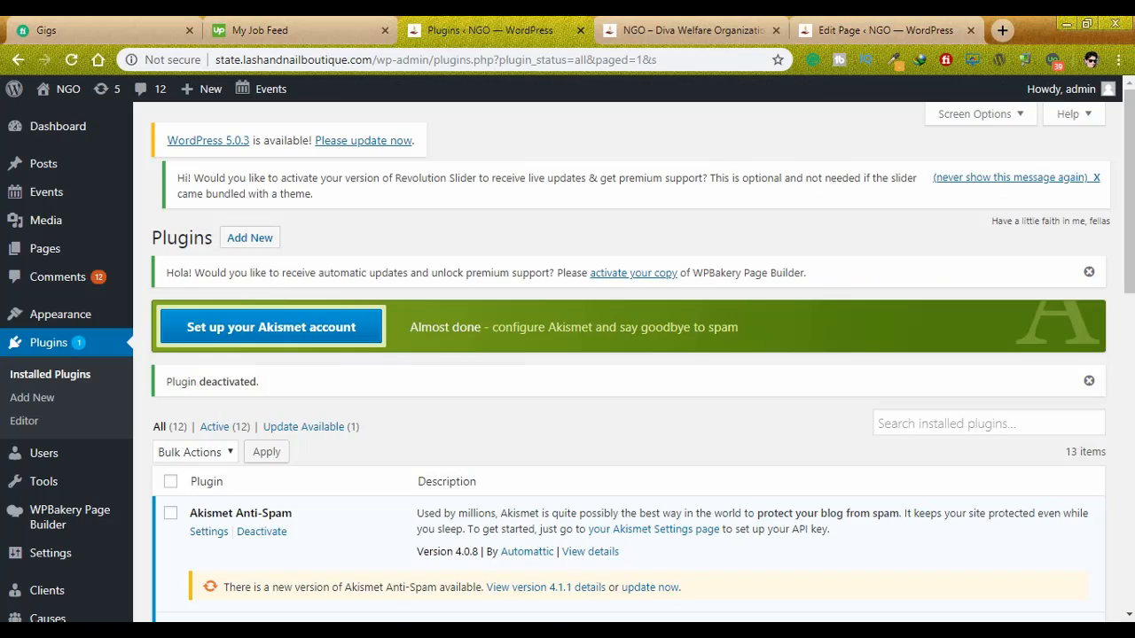
pyautogui.scroll(-1, 621, 399)
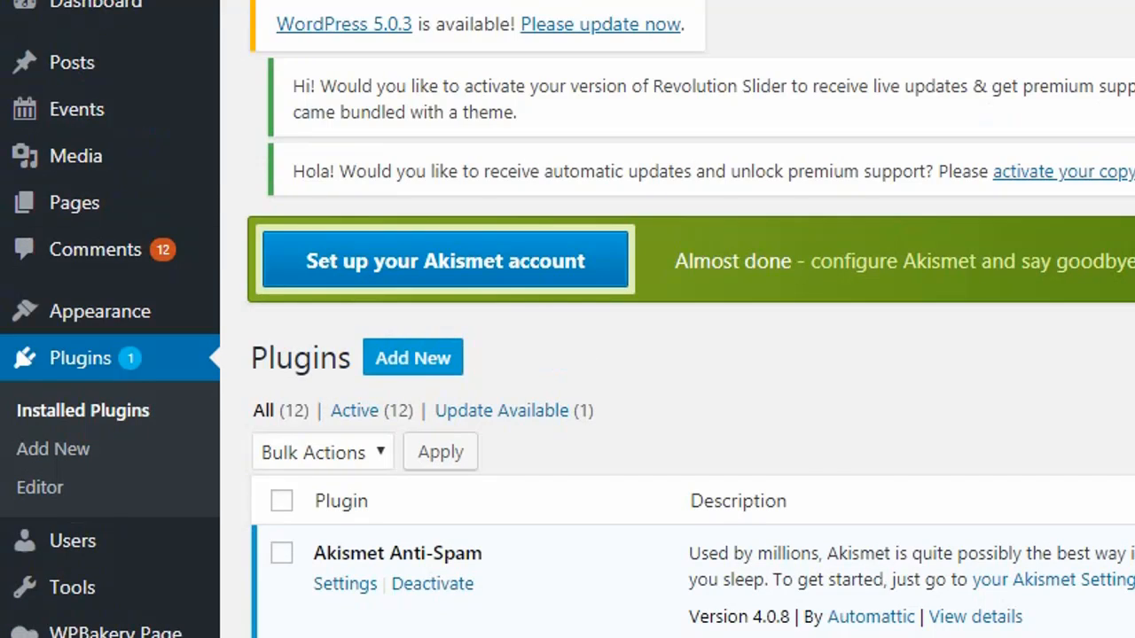
pyautogui.click(412, 357)
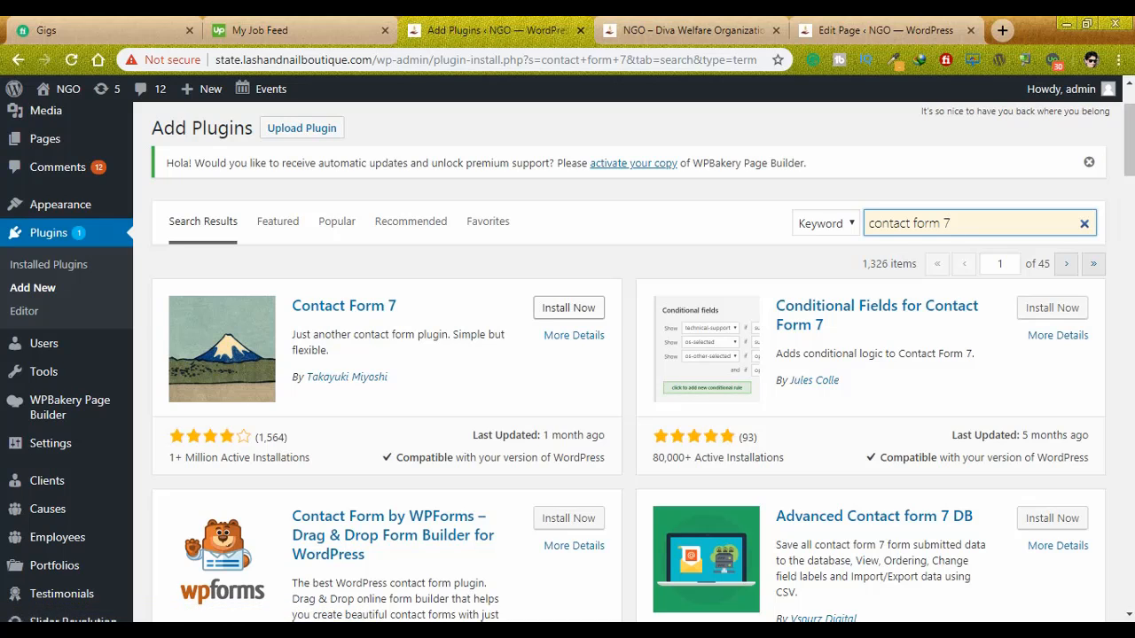
pyautogui.click(569, 308)
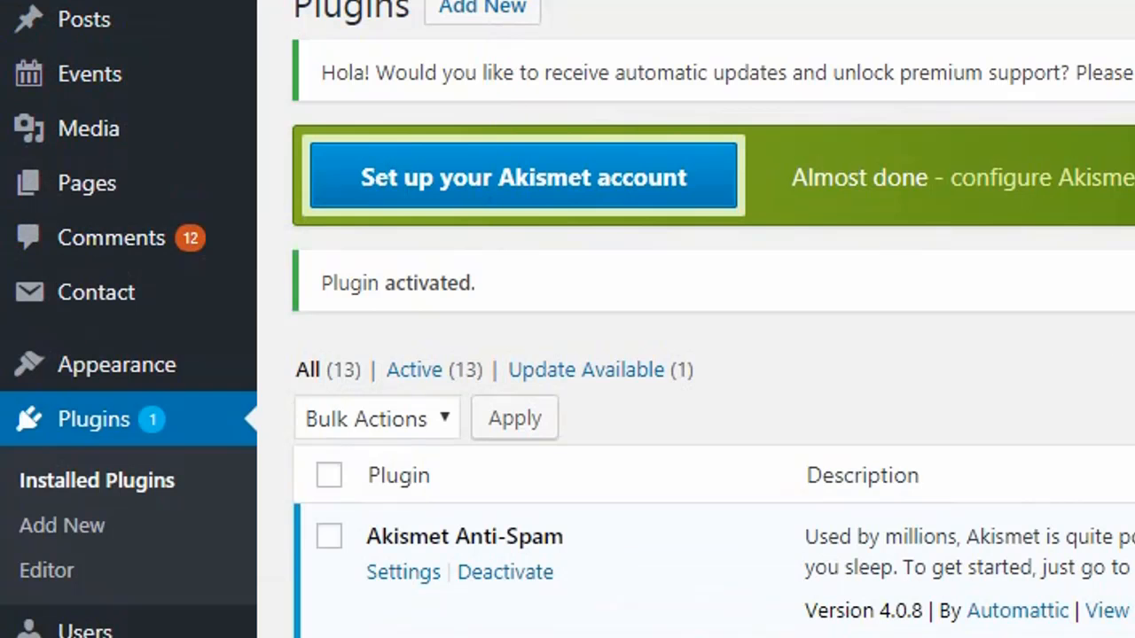
# Create a new contact form in Contact Form 7 and title it "contact form".
pyautogui.moveTo(50, 305)
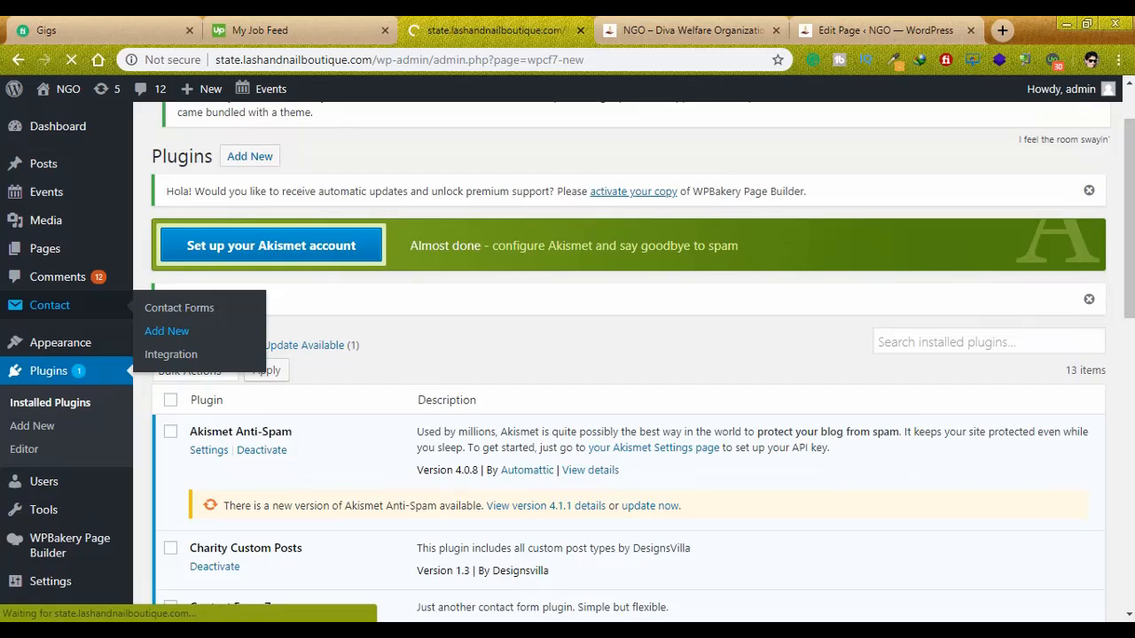
pyautogui.click(322, 343)
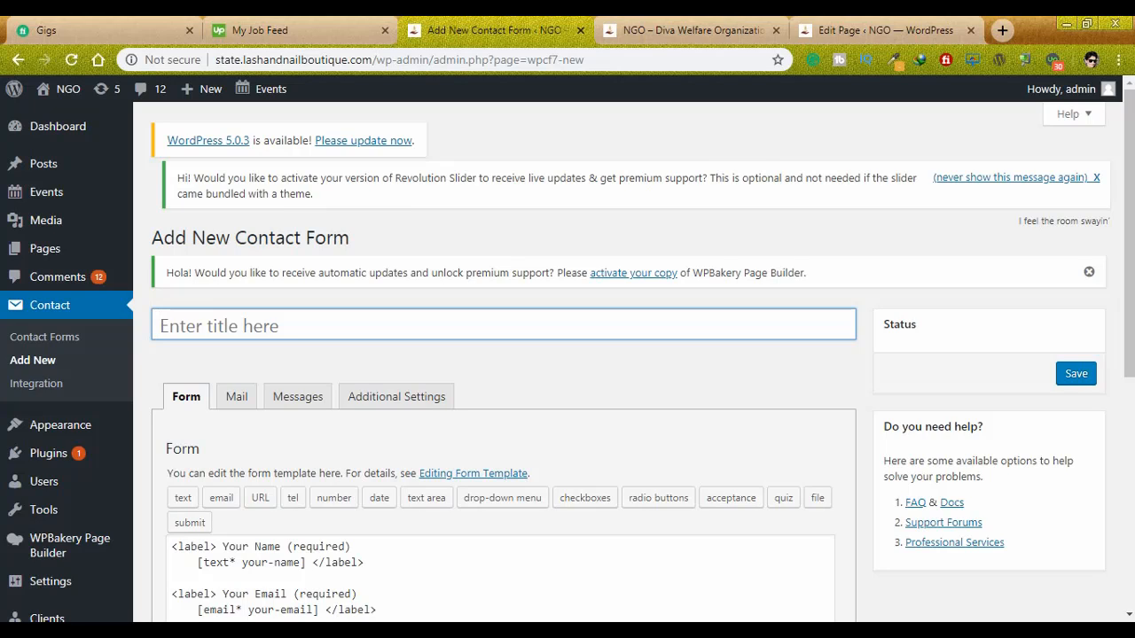
pyautogui.write('contact form')
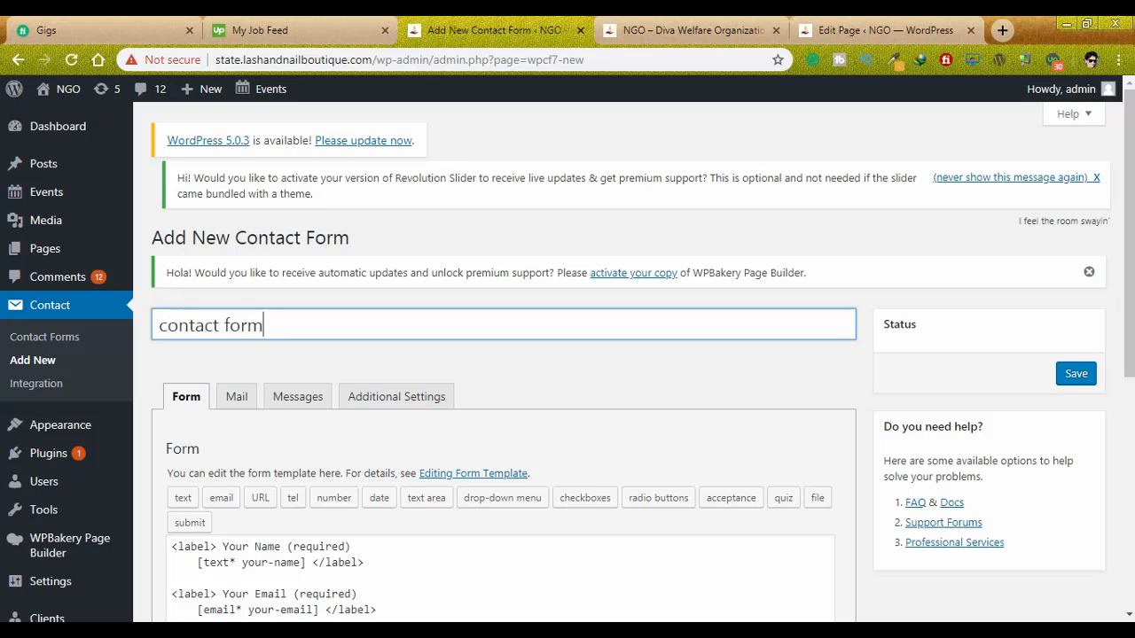
# Examine the default form template's tags for name, email, subject, message and the submit control.
pyautogui.scroll(-3, 567, 355)
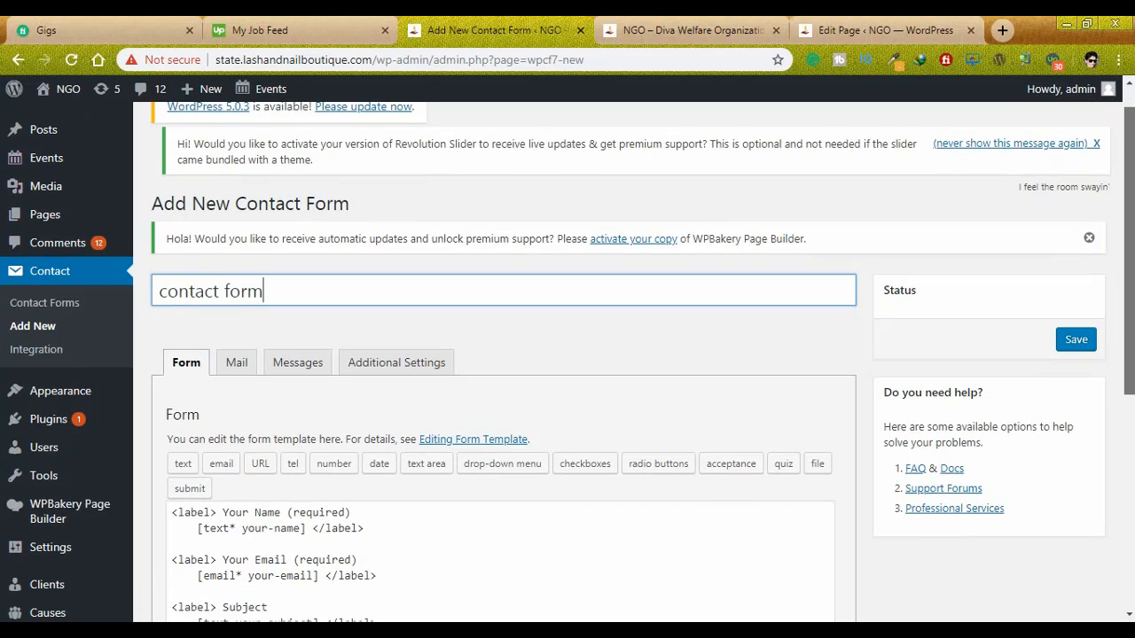
pyautogui.scroll(-1, 567, 354)
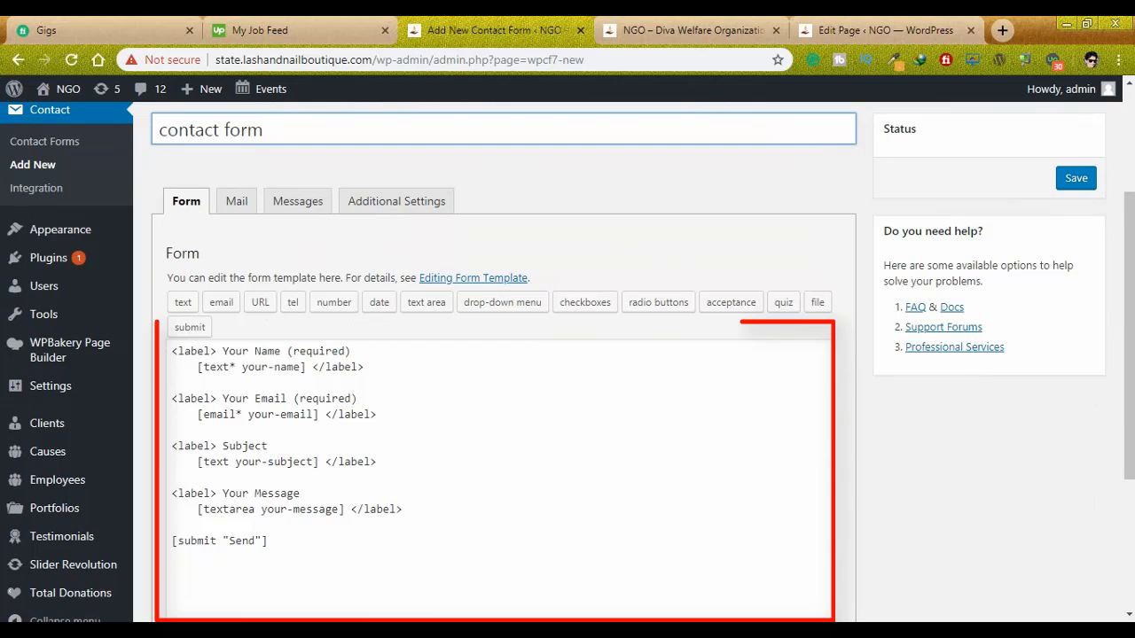
pyautogui.moveTo(172, 351); pyautogui.dragTo(267, 542)
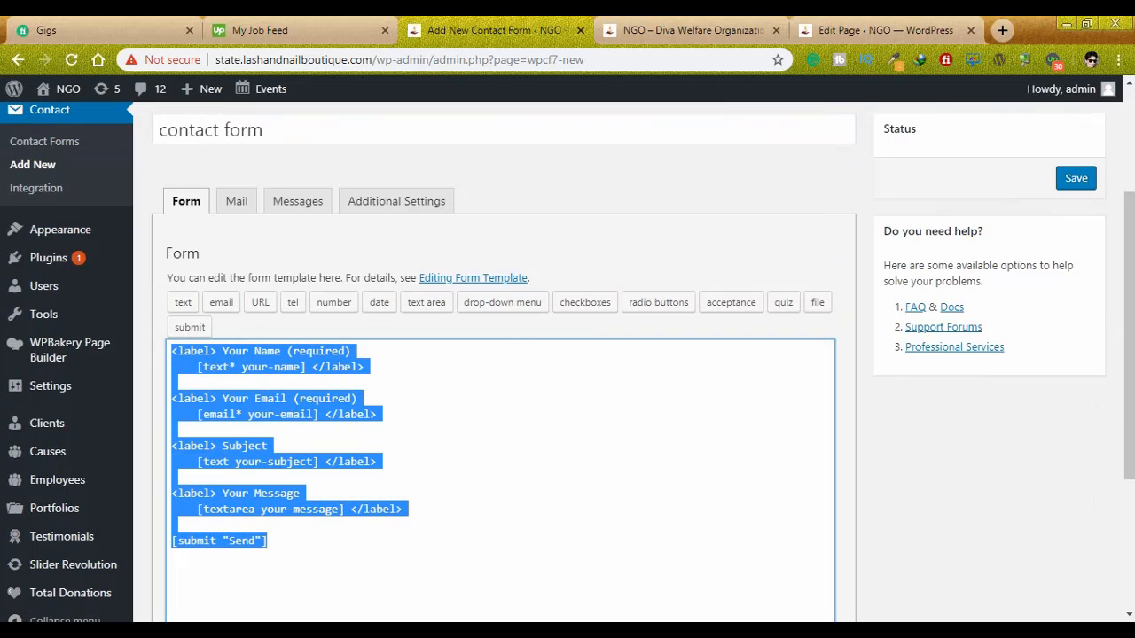
pyautogui.click(379, 462)
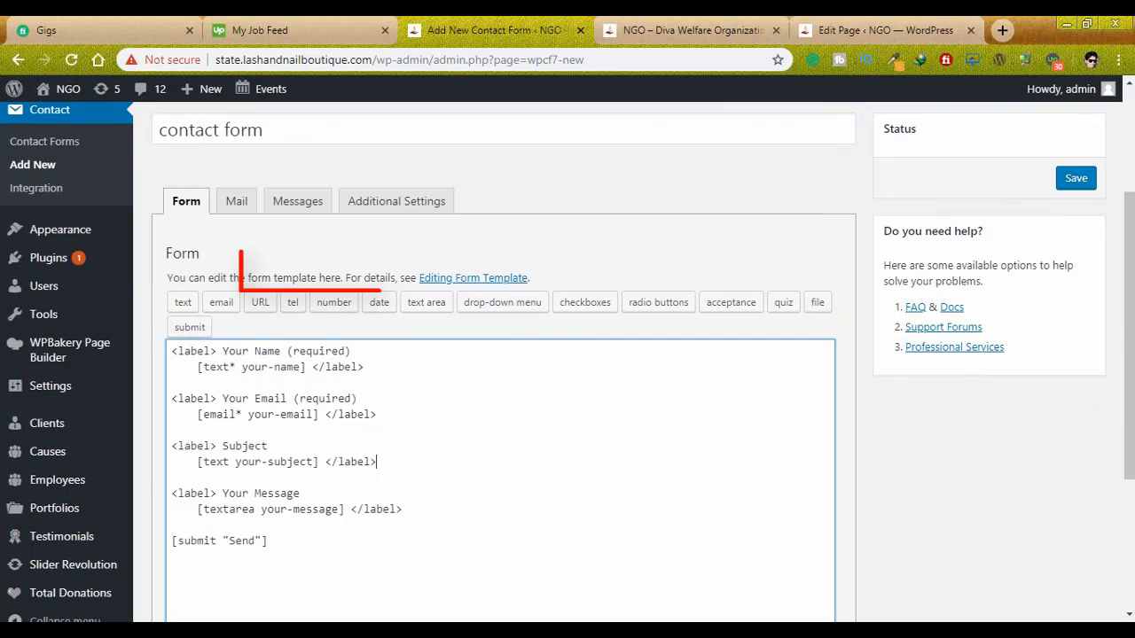
pyautogui.moveTo(222, 351); pyautogui.dragTo(280, 351)
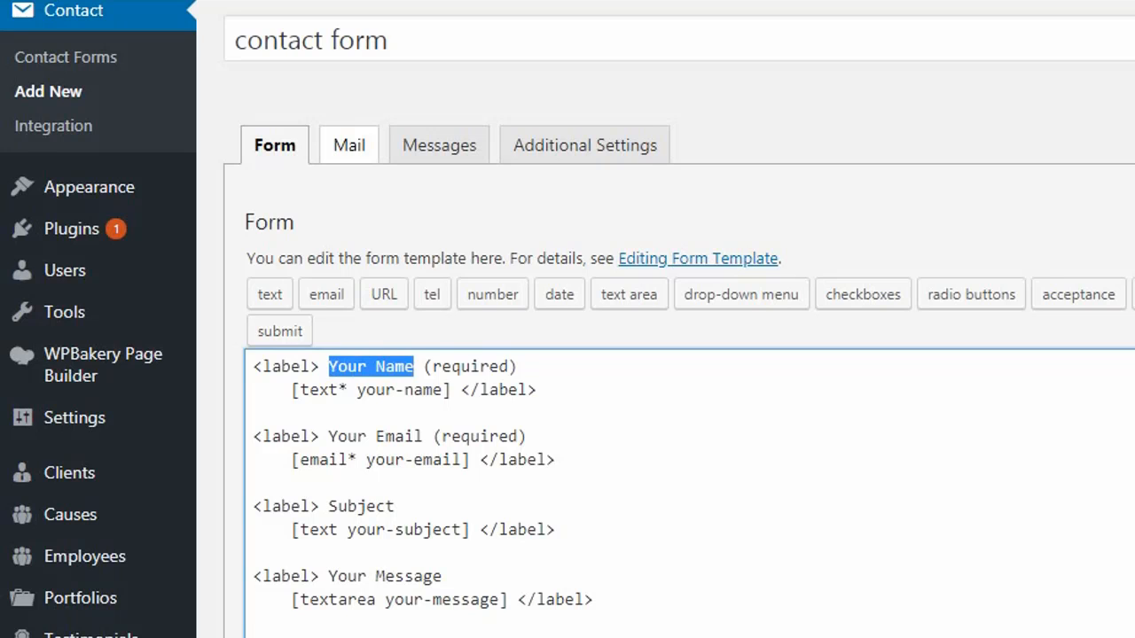
# Review the mail template's recipient, sender, subject and message body fields, and save the contact form.
pyautogui.click(348, 145)
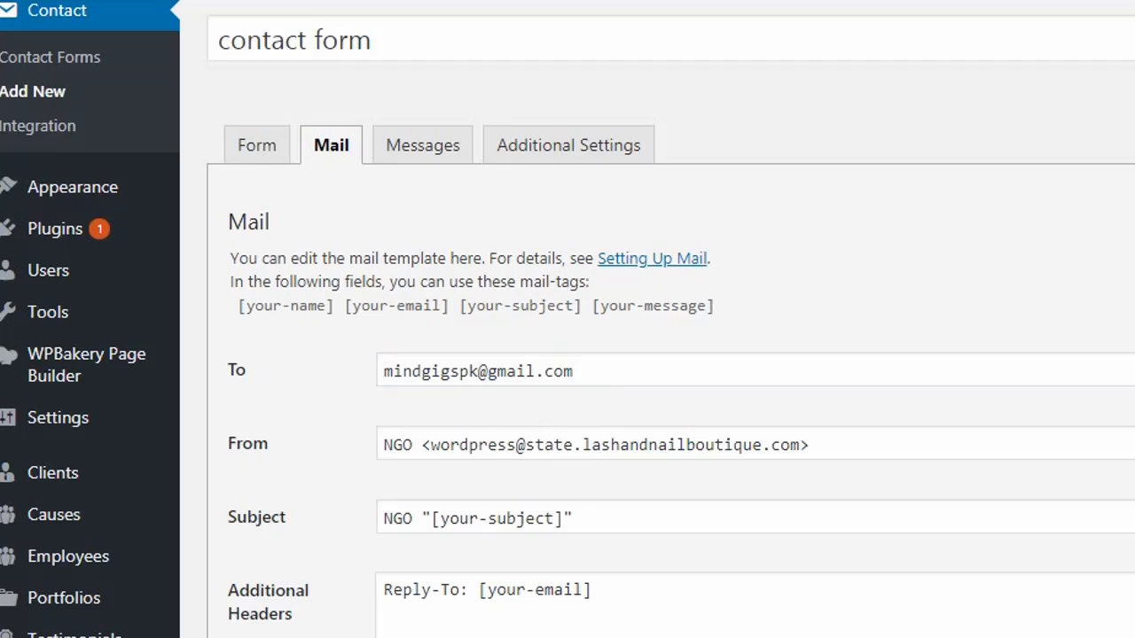
pyautogui.click(585, 372)
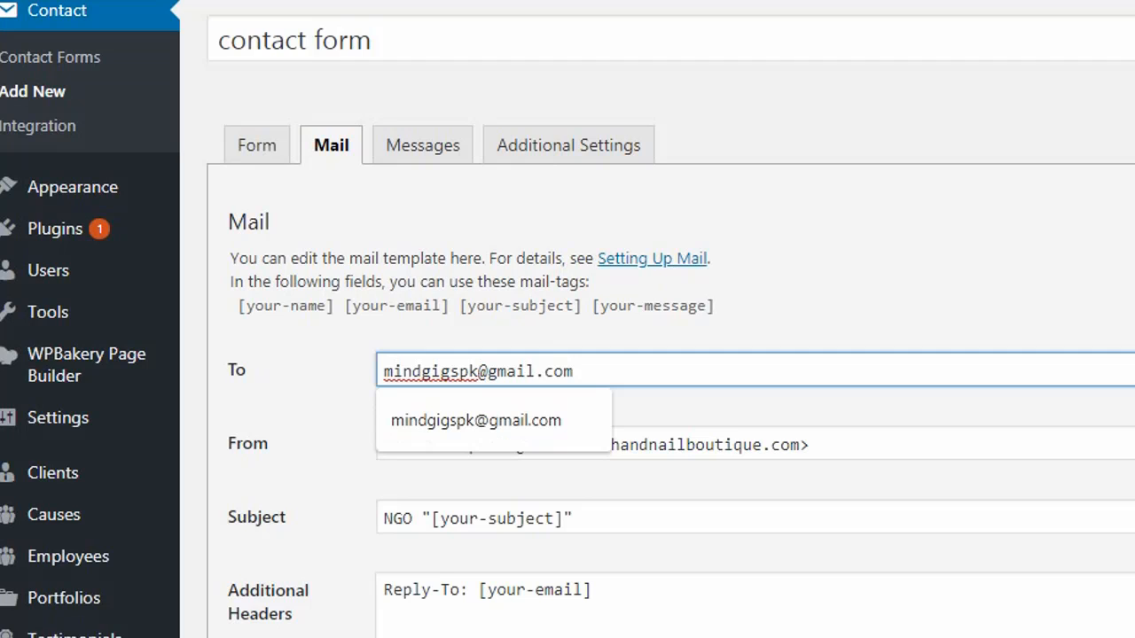
pyautogui.moveTo(577, 371); pyautogui.dragTo(381, 371)
pyautogui.click(306, 399)
pyautogui.click(422, 445)
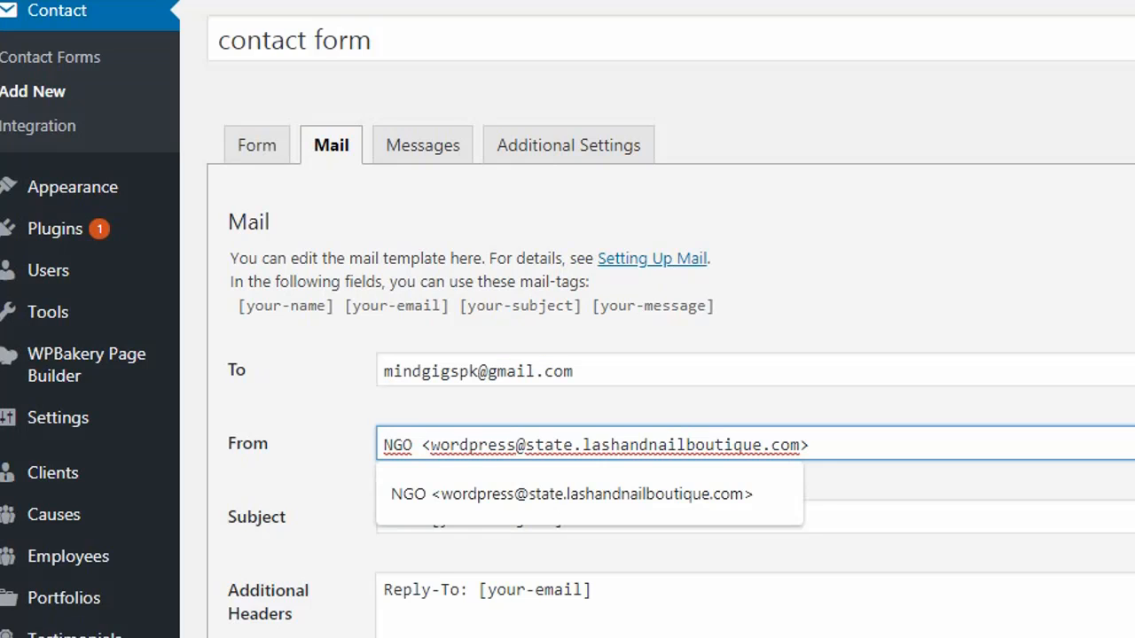
pyautogui.press('End')
pyautogui.scroll(-3, 656, 354)
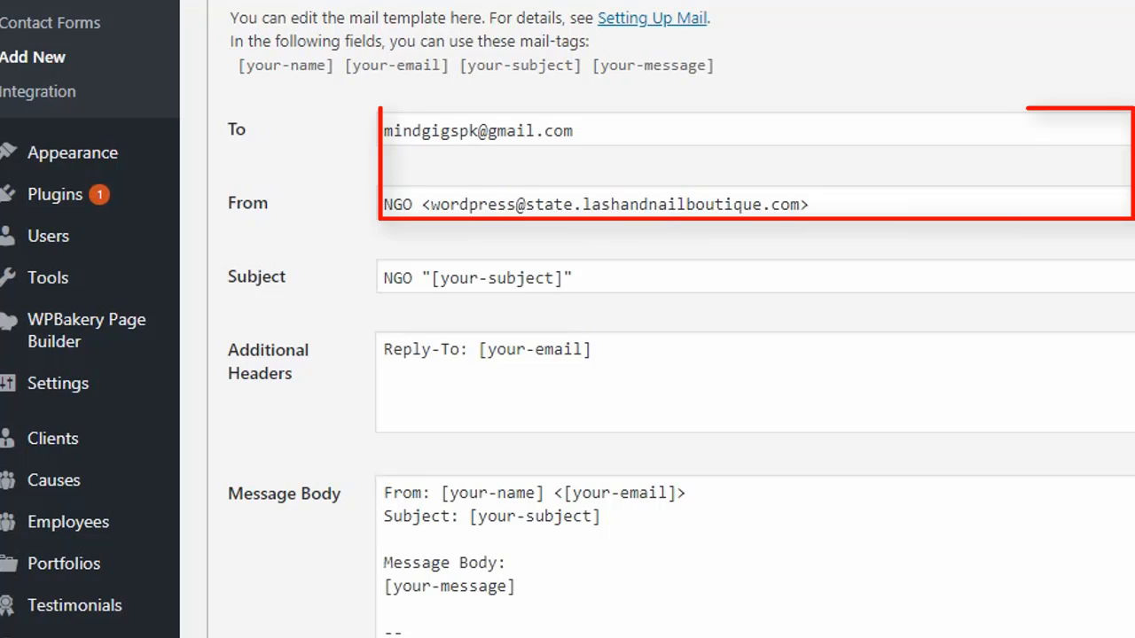
pyautogui.scroll(-1, 656, 355)
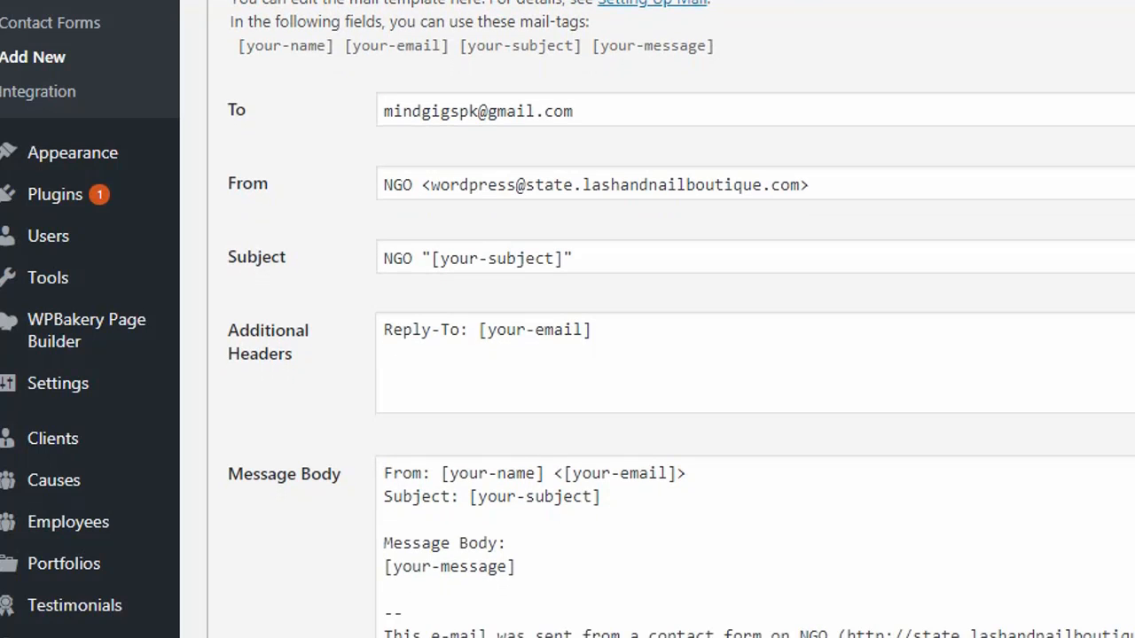
pyautogui.scroll(3, 567, 319)
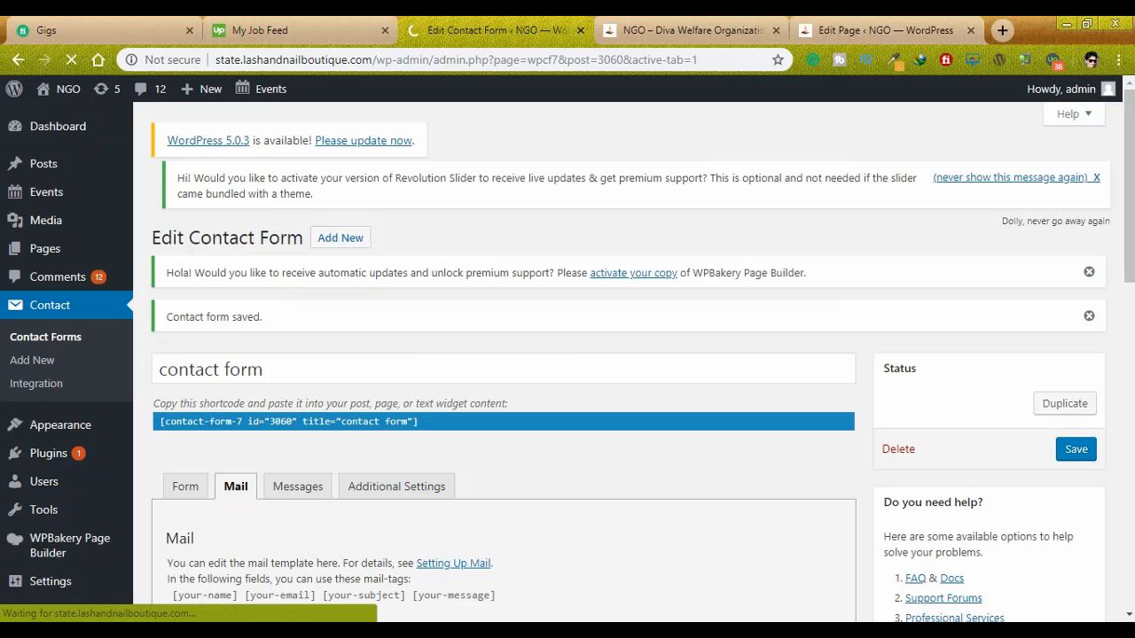
# Copy the shortcode of the form titled "contact form" from the list of contact forms.
pyautogui.click(50, 274)
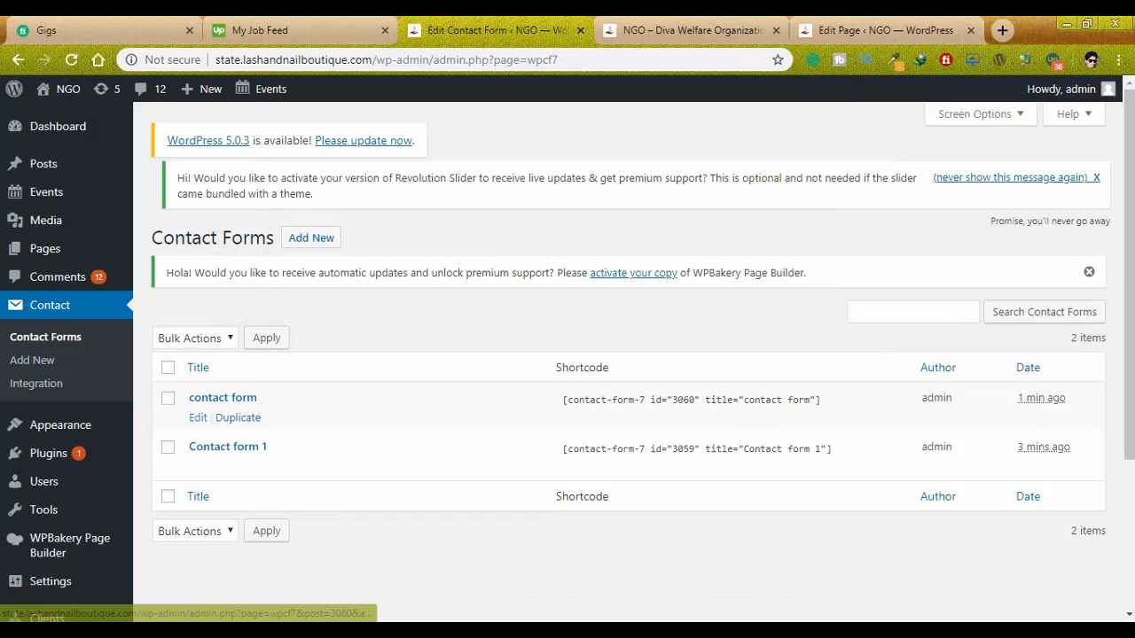
pyautogui.click(722, 403)
pyautogui.rightClick(721, 404)
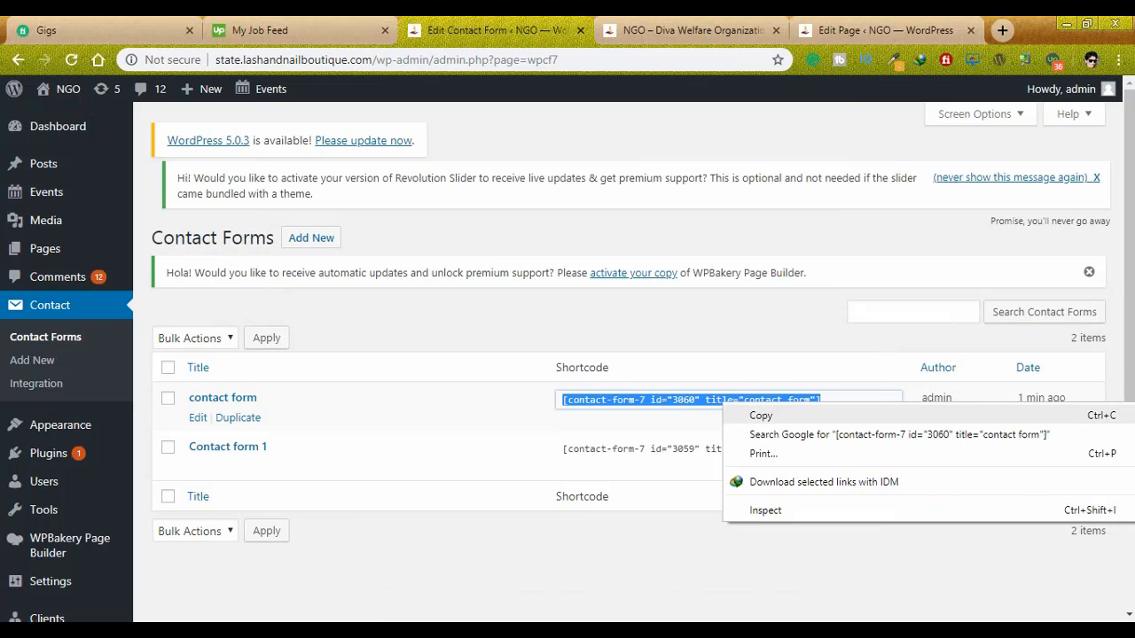
pyautogui.click(761, 416)
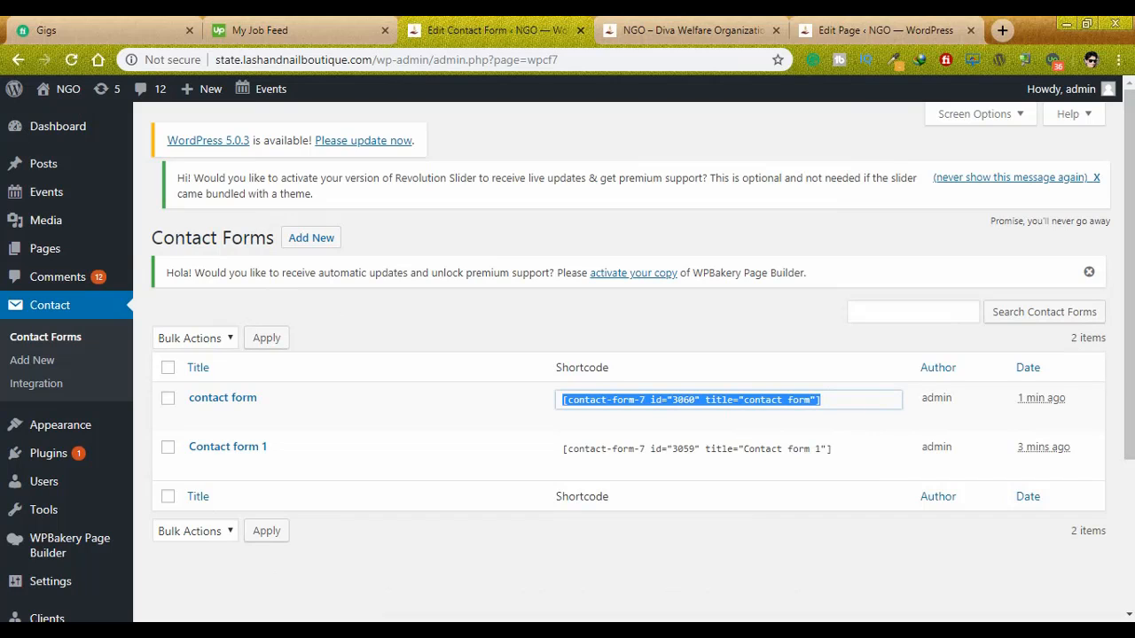
# Search the site's pages for "contact" and open the Contact US page for editing in WPBakery Page Builder.
pyautogui.click(44, 248)
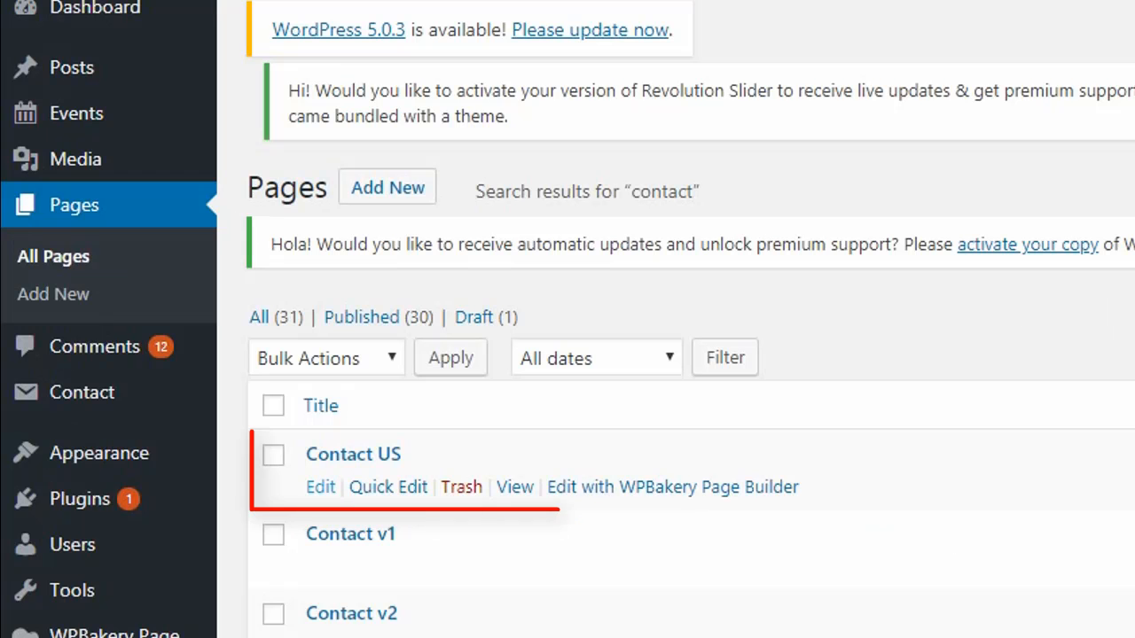
pyautogui.click(320, 487)
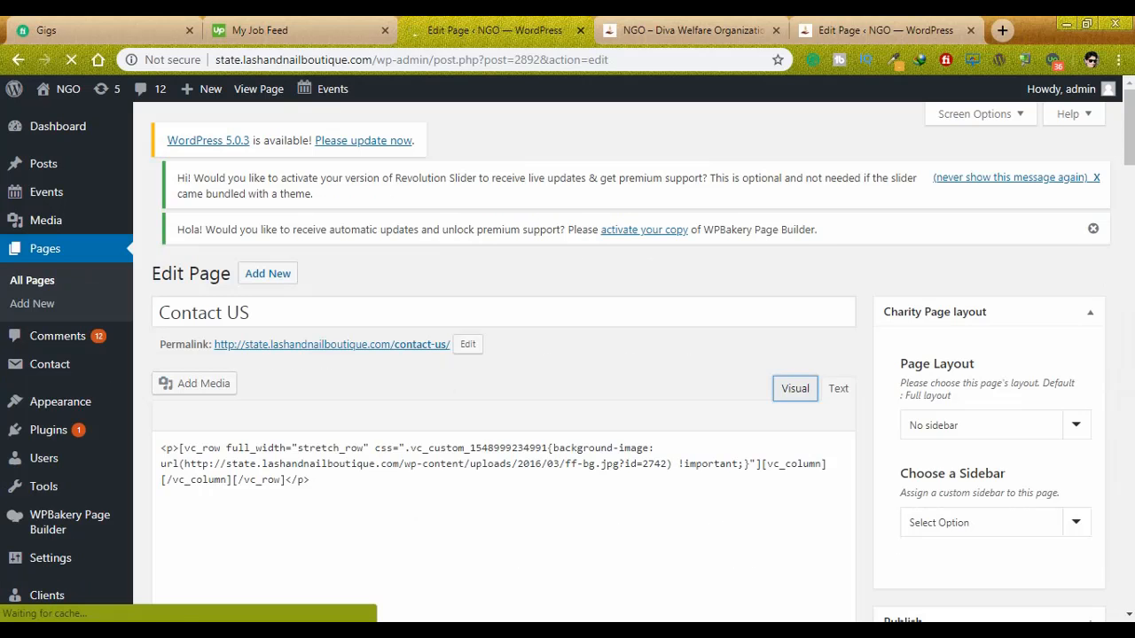
pyautogui.scroll(-4, 568, 355)
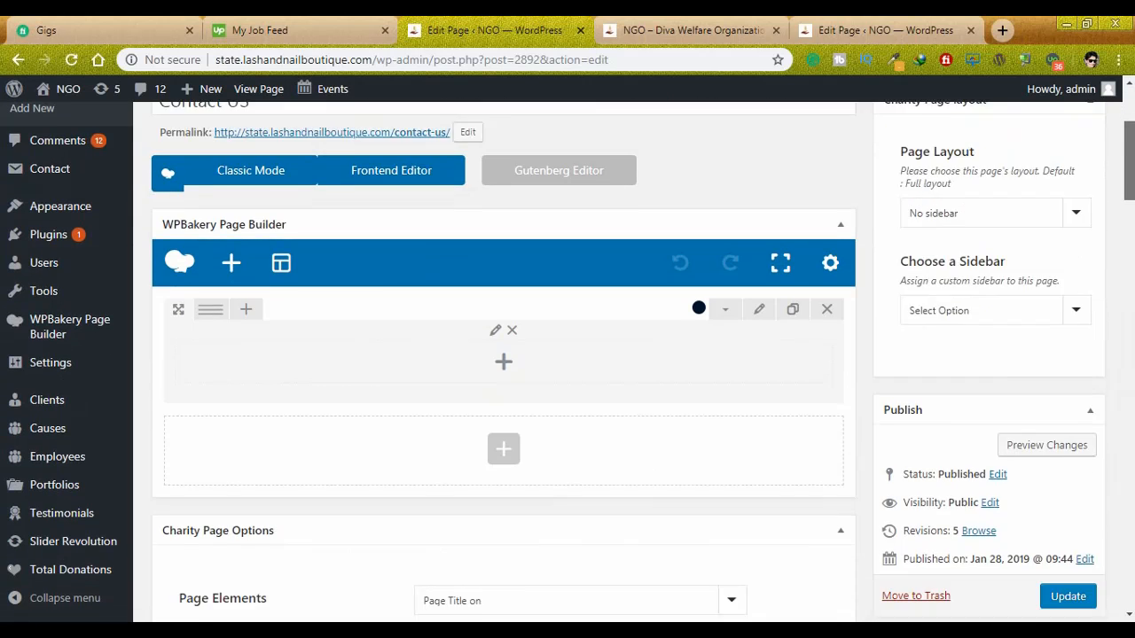
# Add a Text block containing [contact-form-7 id="3060" title="contact form"] to the page's empty row and update the page.
pyautogui.scroll(2, 470, 335)
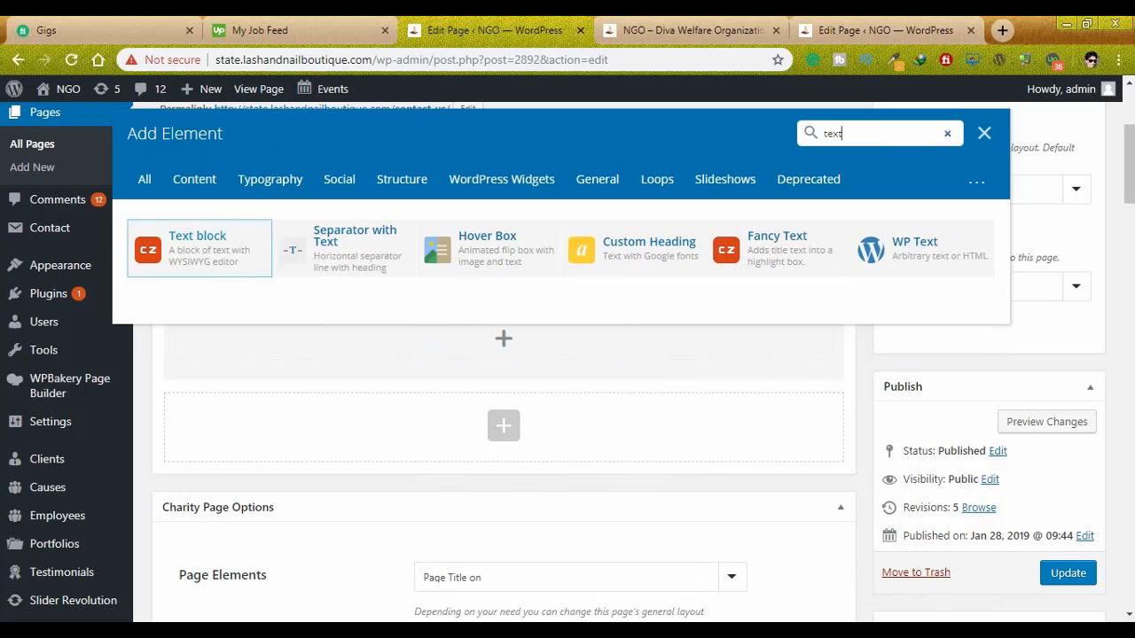
pyautogui.click(199, 248)
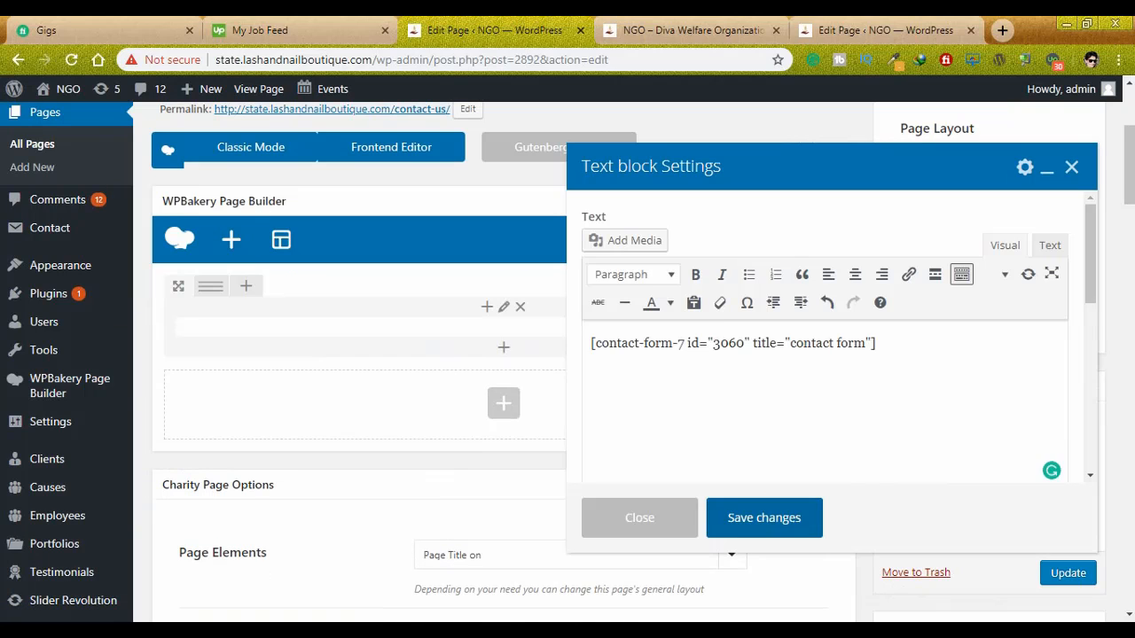
pyautogui.click(749, 521)
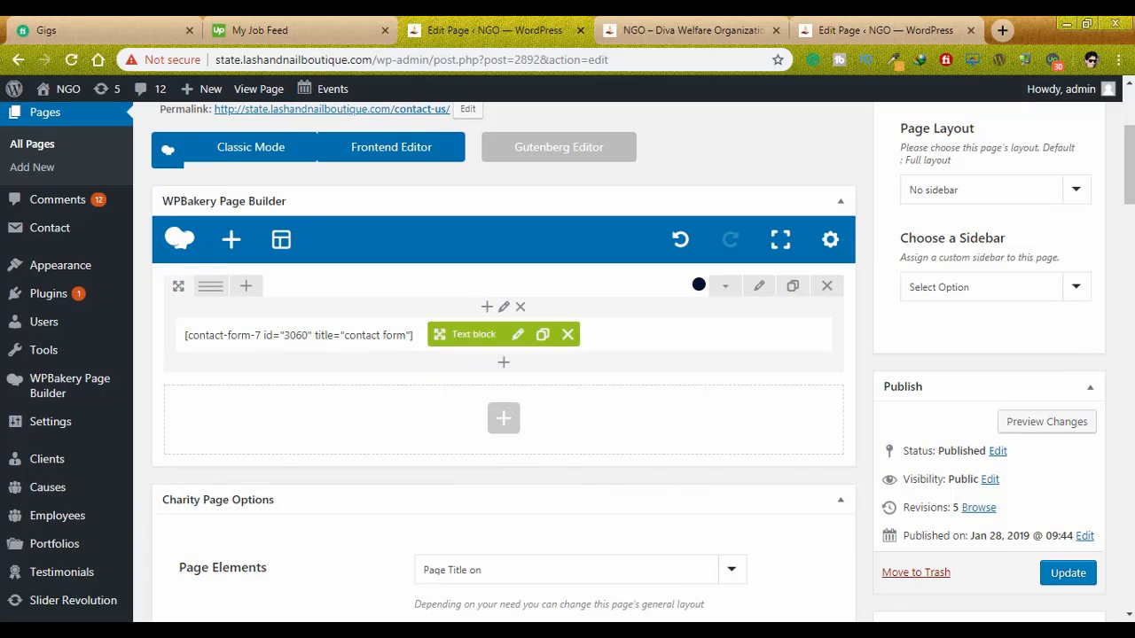
pyautogui.click(1069, 573)
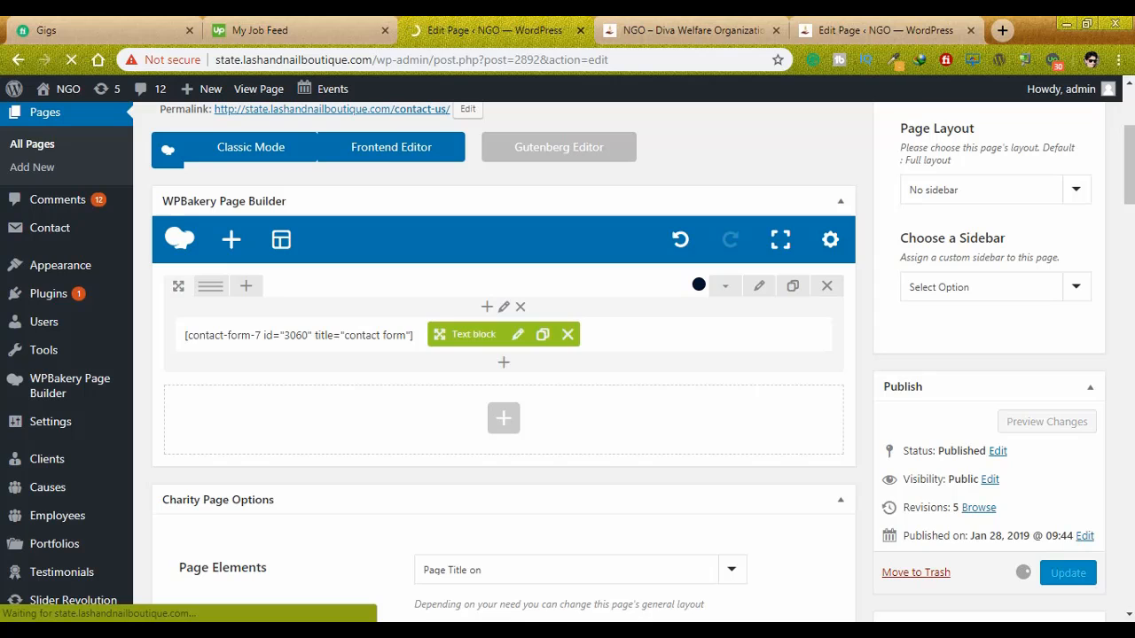
# Open the updated Contact US page in a new browser tab and inspect the form on it.
pyautogui.rightClick(286, 309)
pyautogui.click(355, 322)
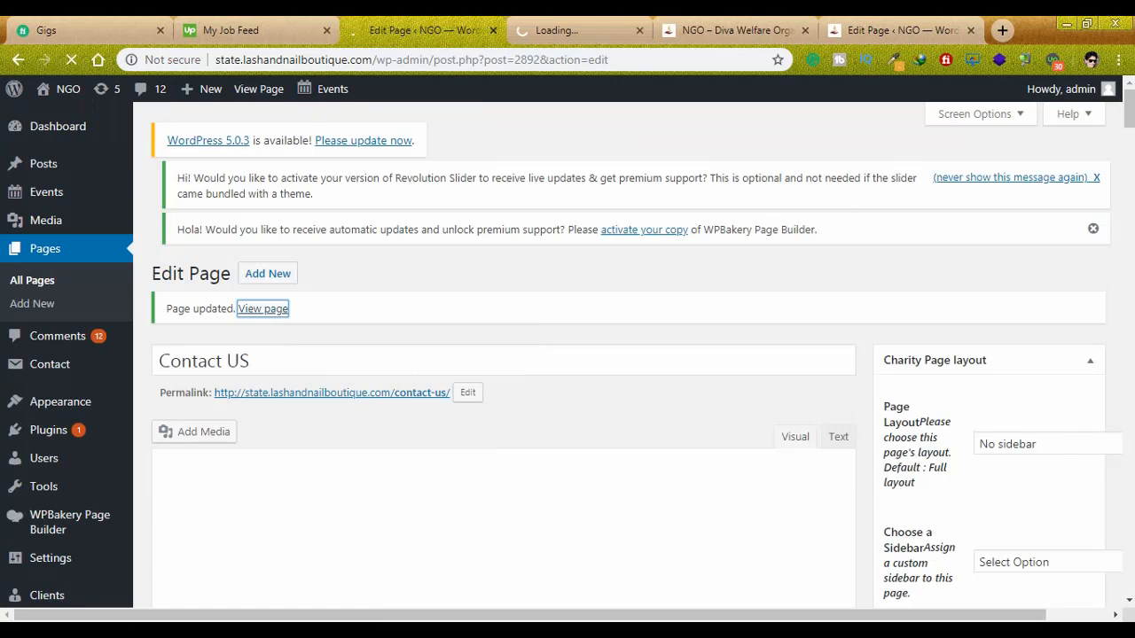
pyautogui.hotkey('ctrl', 'Tab')
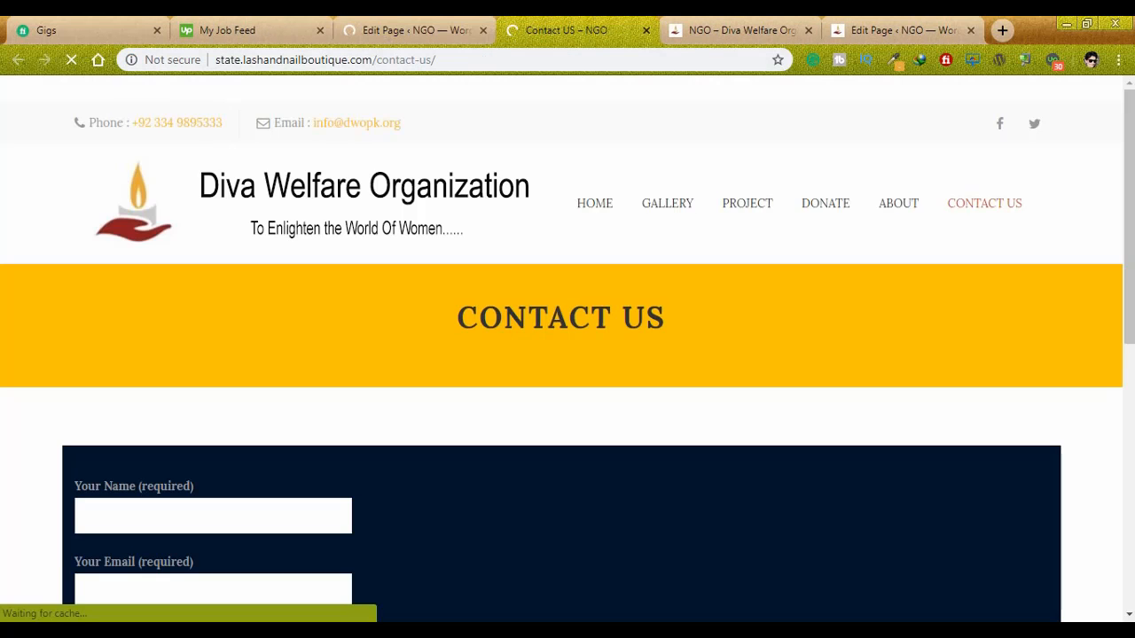
pyautogui.scroll(-5, 568, 399)
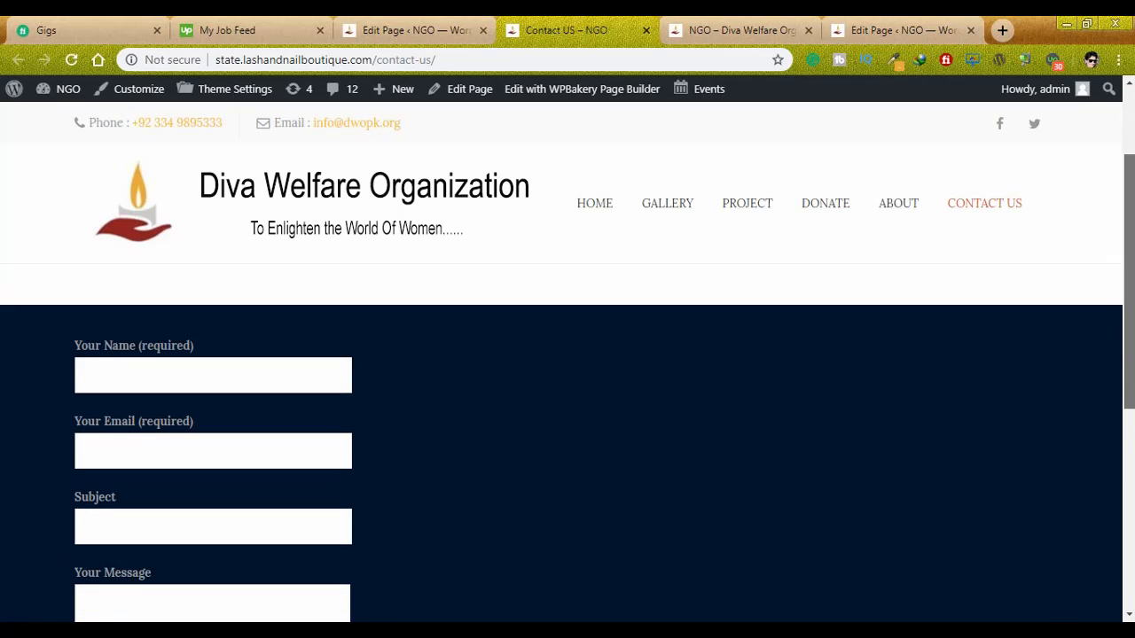
pyautogui.scroll(3, 567, 399)
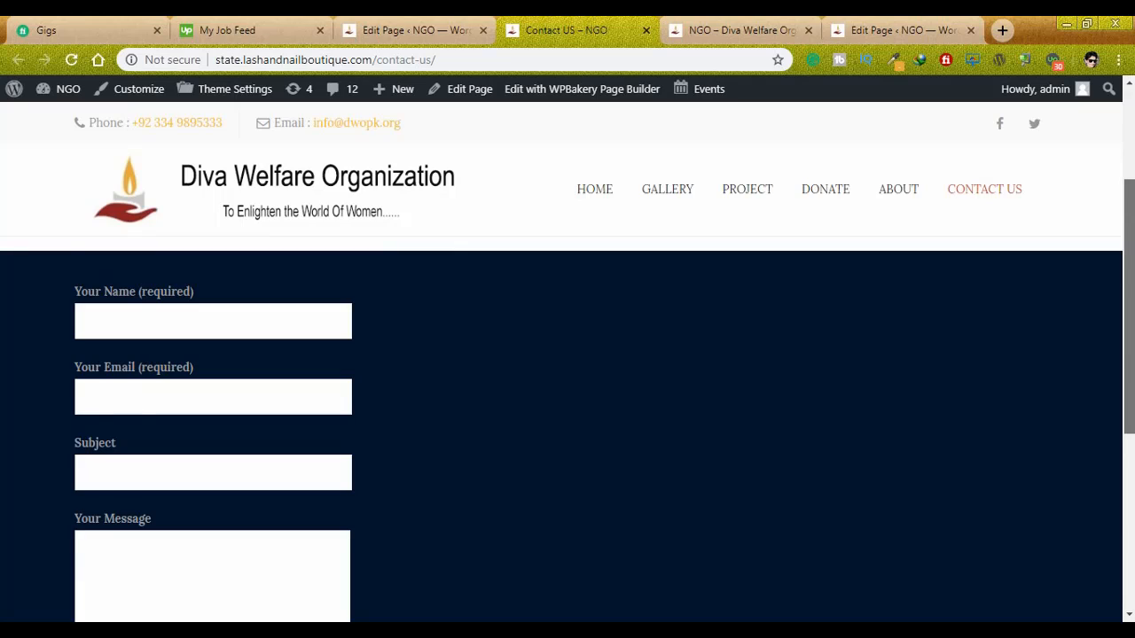
# Fill in the form's name and email, subject "Testing" and message "this is test email", and send it.
pyautogui.scroll(-1, 568, 399)
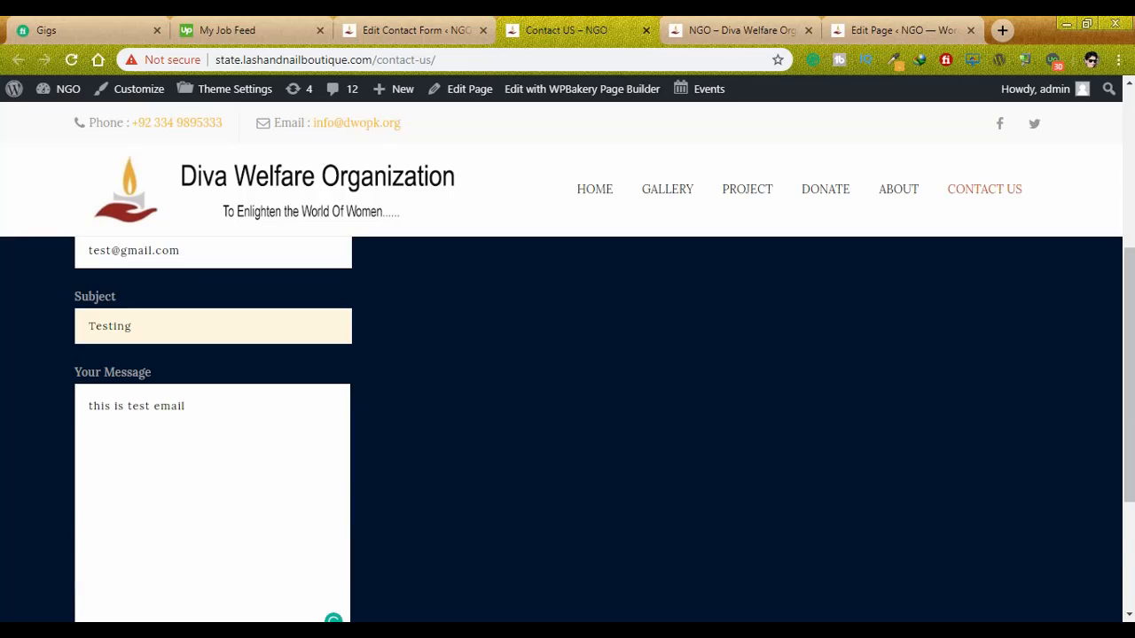
pyautogui.scroll(-2, 568, 399)
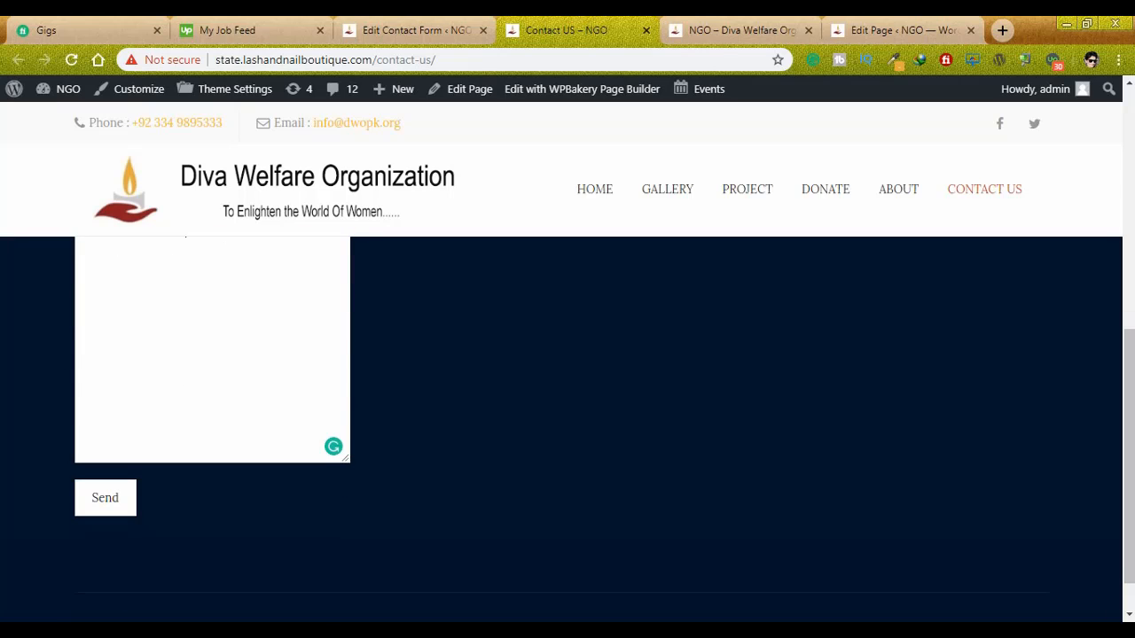
pyautogui.click(105, 498)
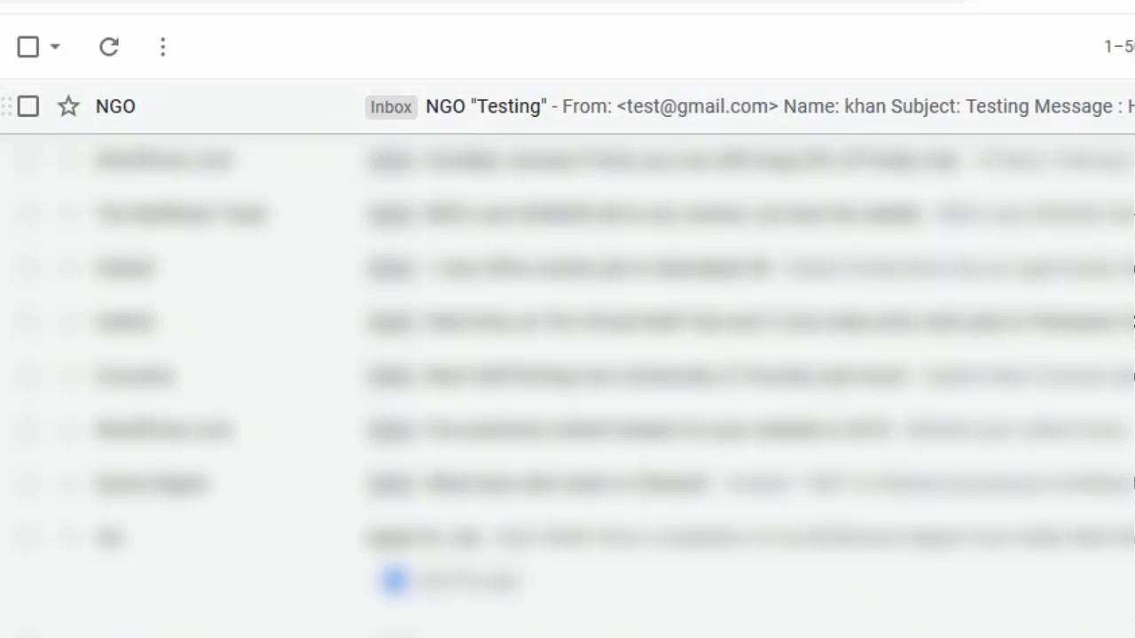
# Switch to the Gmail inbox and open the NGO "Testing" email sent by the form.
pyautogui.click(567, 107)
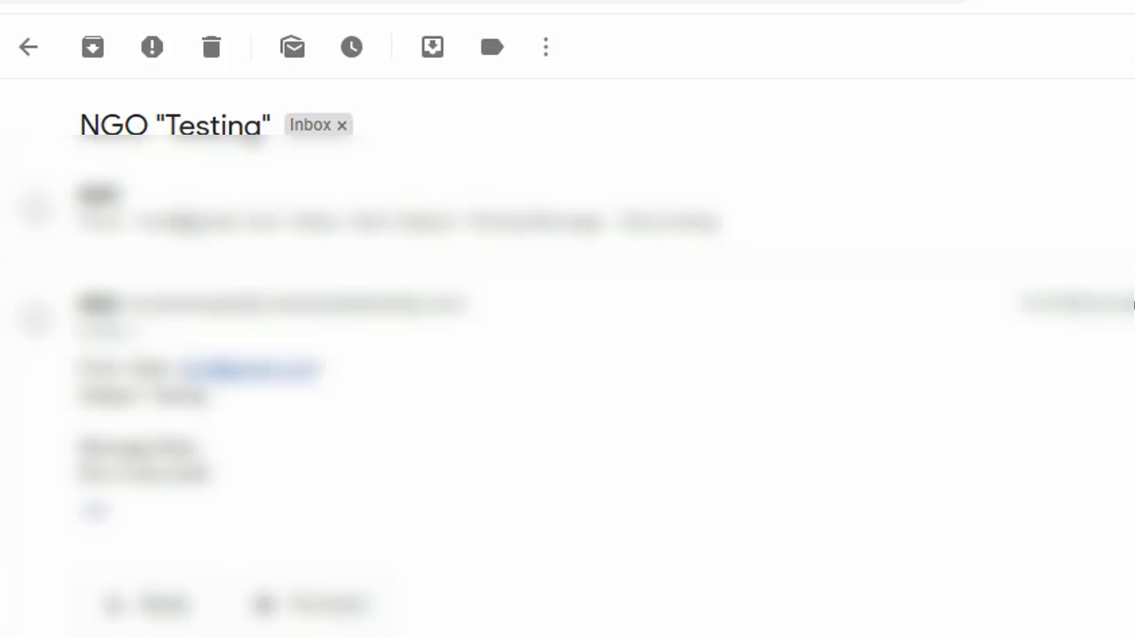